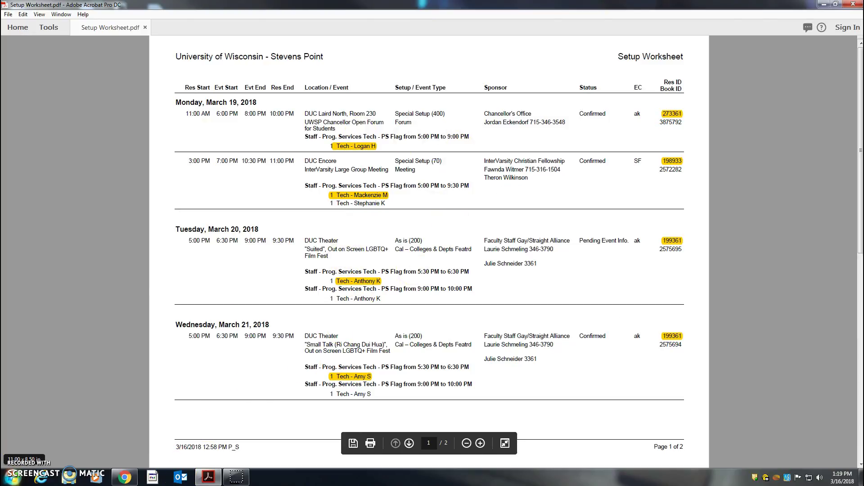
With the Setup Worksheet open in Acrobat, bring up the Start menu to launch another program.
{"action": "left_click", "coordinate": [12, 476]}
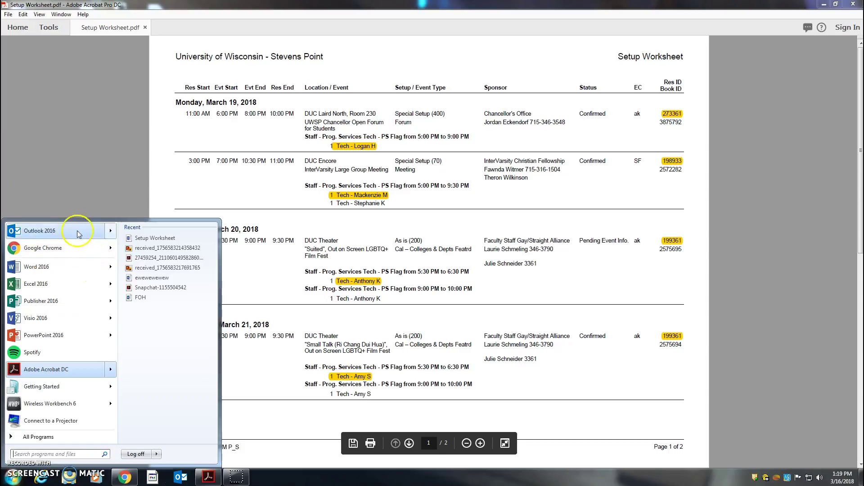
Launch Outlook 2016 from the Microsoft Office 2016 program group and minimize it.
{"action": "left_click", "coordinate": [58, 437]}
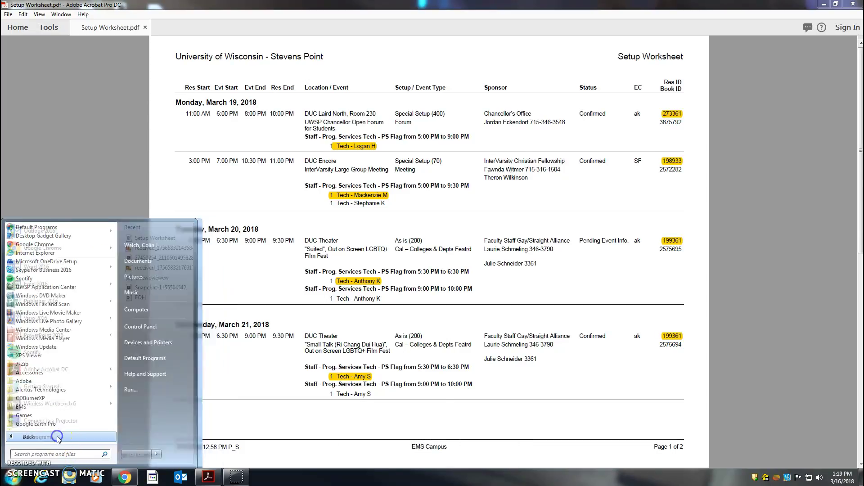
{"action": "scroll", "coordinate": [56, 351], "scroll_direction": "down", "scroll_amount": 4}
{"action": "left_click", "coordinate": [55, 339]}
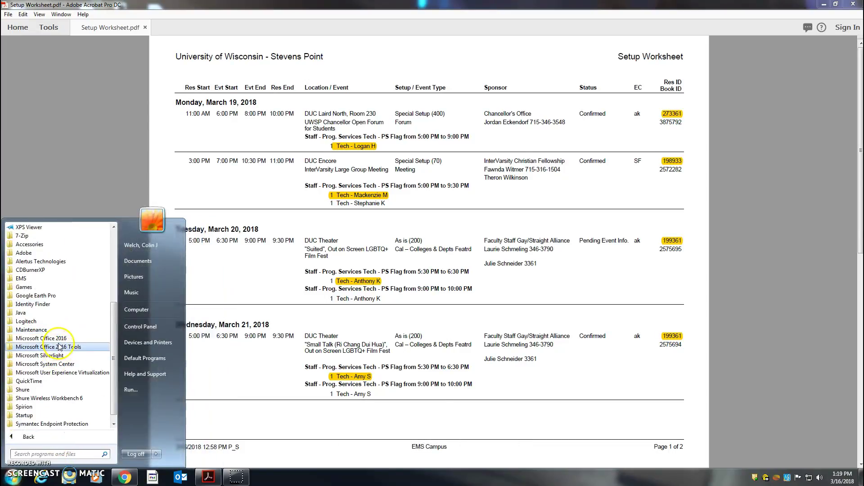
{"action": "left_click", "coordinate": [60, 371]}
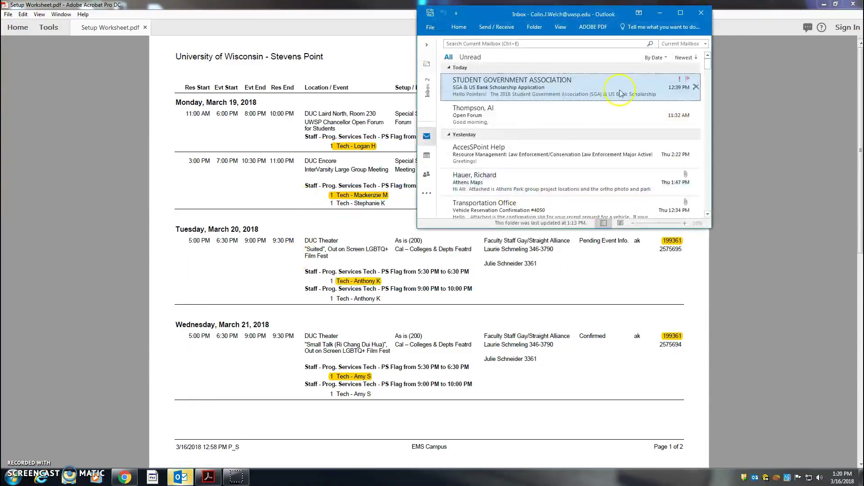
{"action": "left_click", "coordinate": [666, 10]}
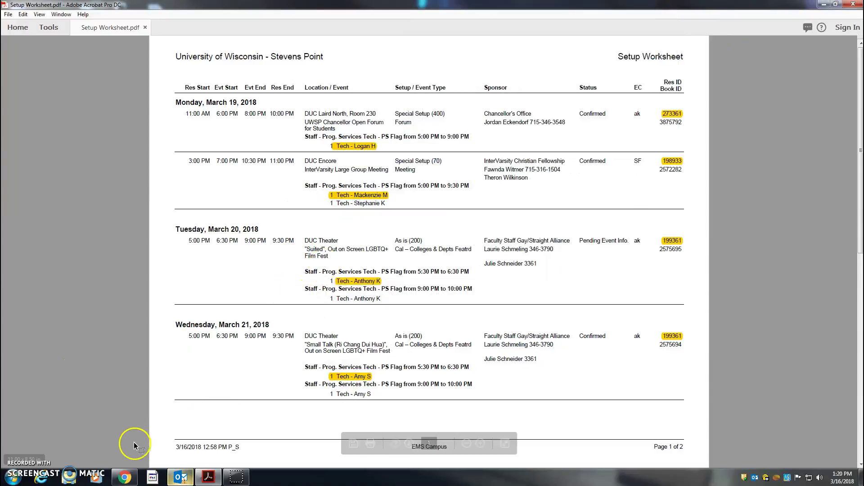
Launch EMS Campus by searching 'ems' and sign in to reach the Main Menu.
{"action": "left_click", "coordinate": [153, 477]}
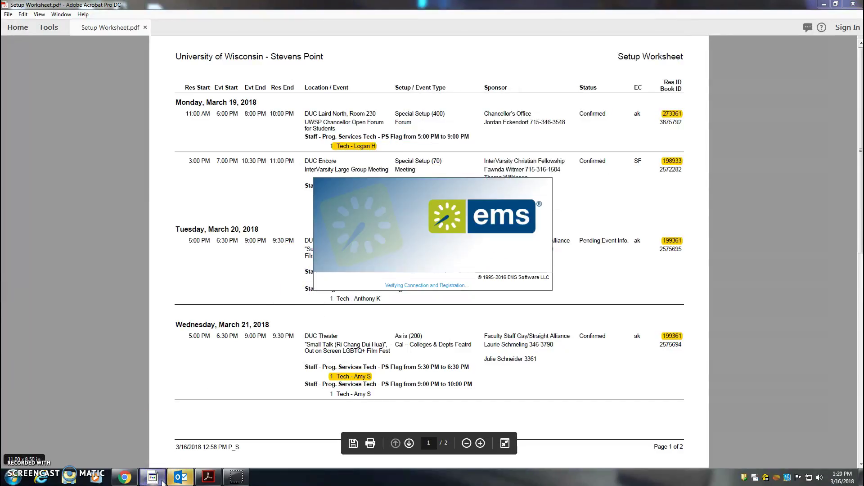
{"action": "left_click", "coordinate": [13, 477]}
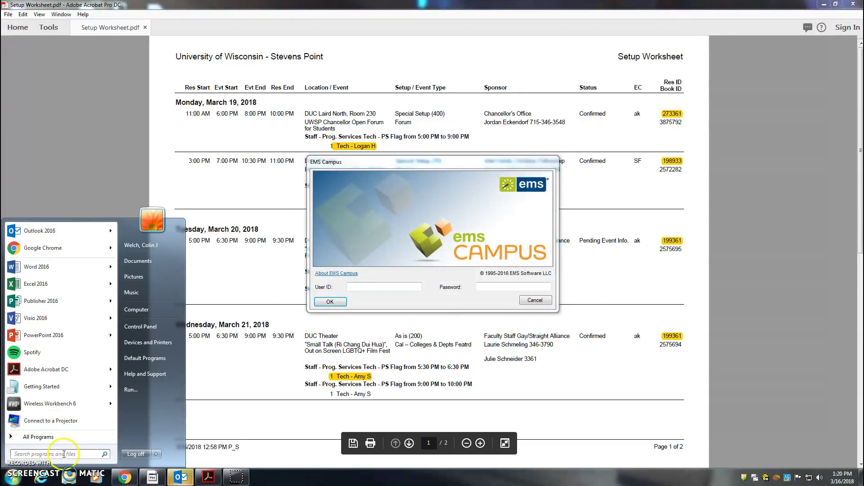
{"action": "left_click", "coordinate": [37, 437]}
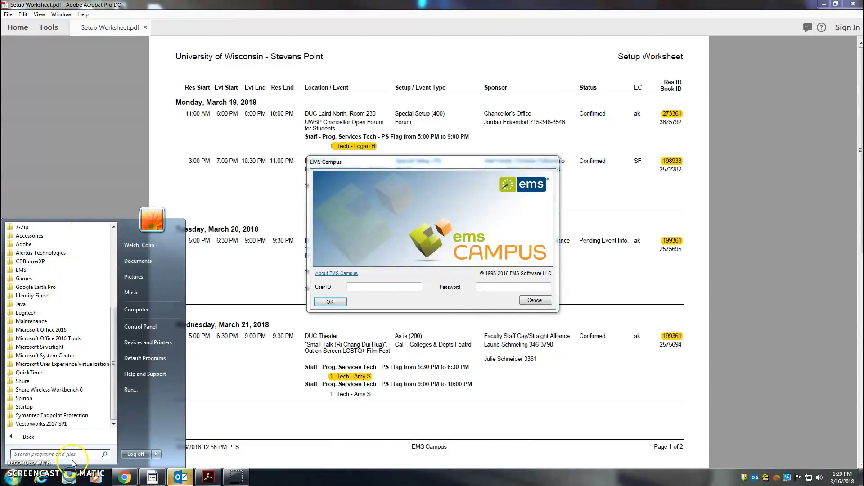
{"action": "type", "text": "ems"}
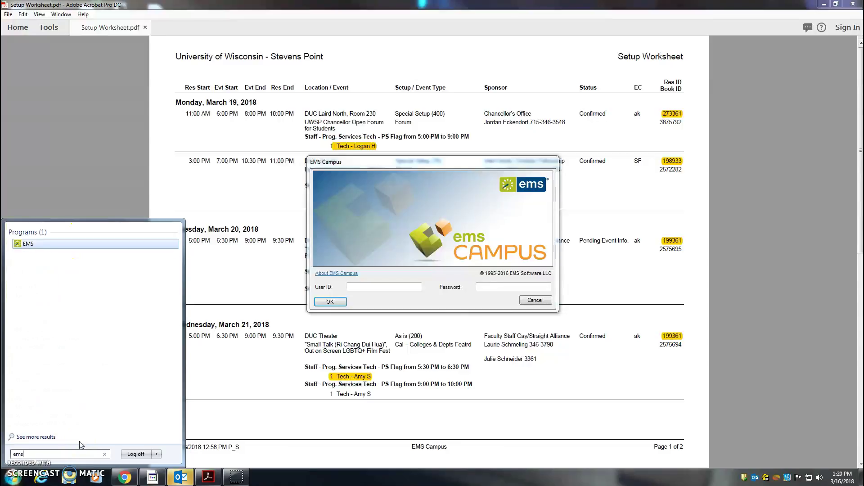
{"action": "left_click", "coordinate": [440, 257]}
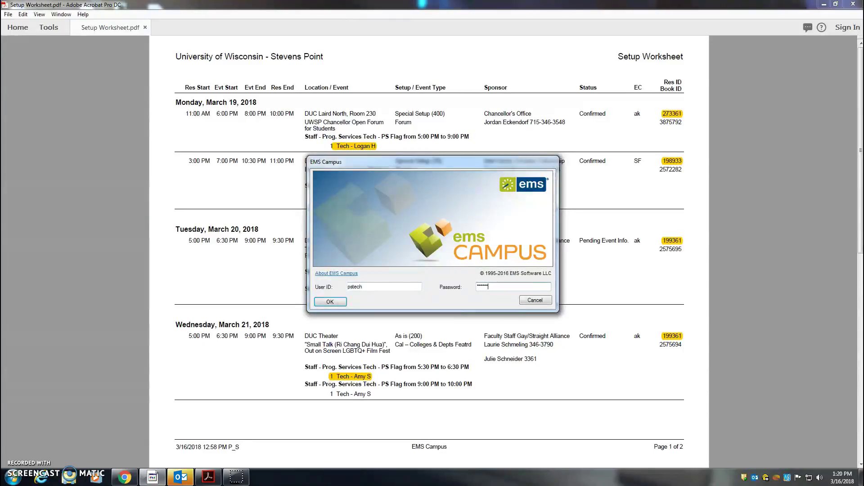
{"action": "key", "text": "Return"}
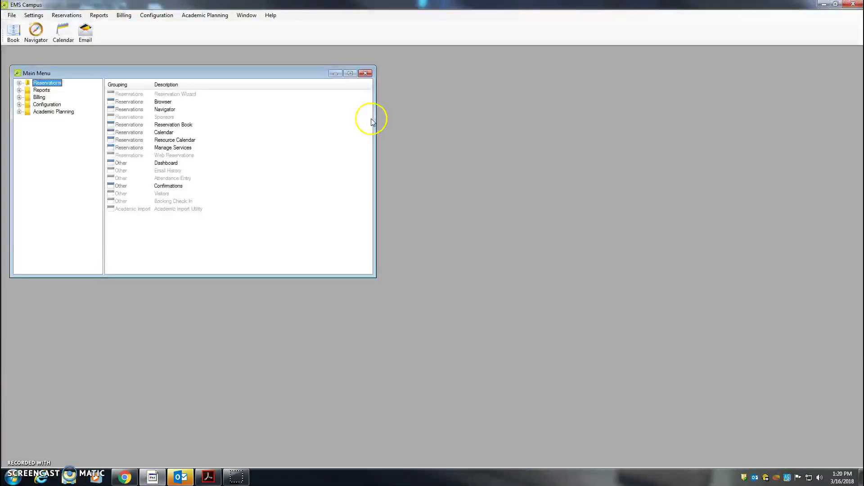
{"action": "left_click", "coordinate": [36, 32]}
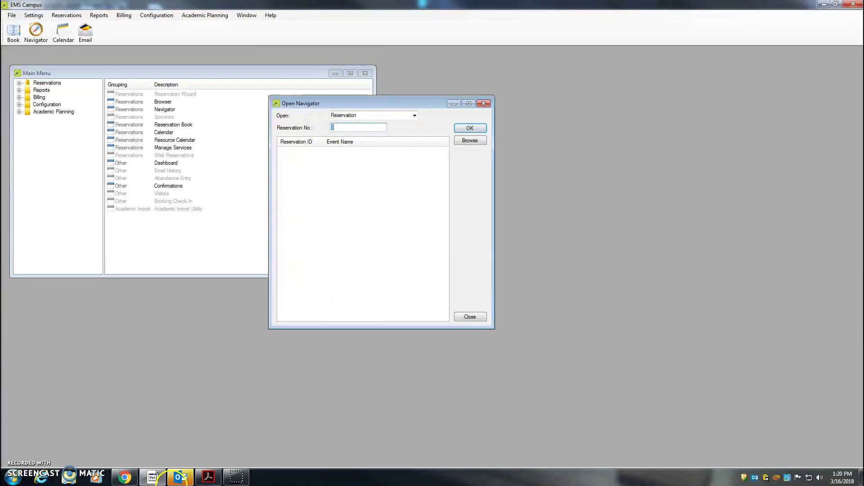
{"action": "left_click", "coordinate": [209, 477]}
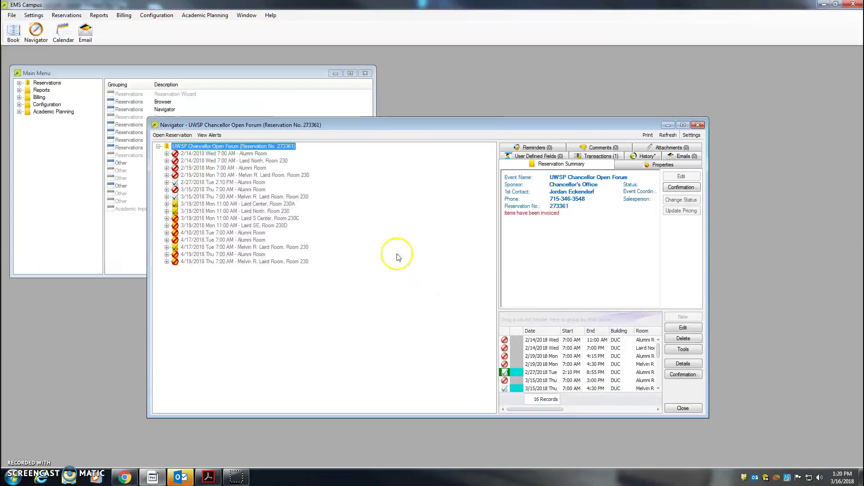
{"action": "left_click", "coordinate": [683, 125]}
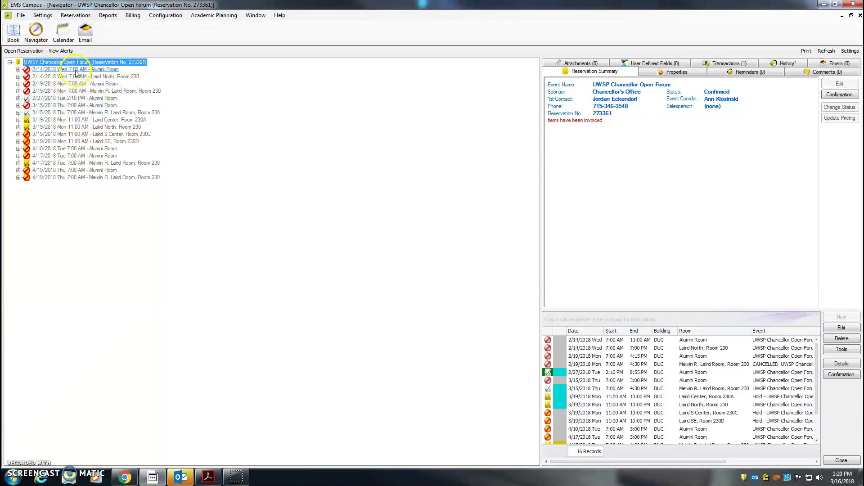
Email a Prg Svs Tech Confirmation for the 3/19/2018 Laird Center, Room 230A booking.
{"action": "left_click", "coordinate": [68, 120]}
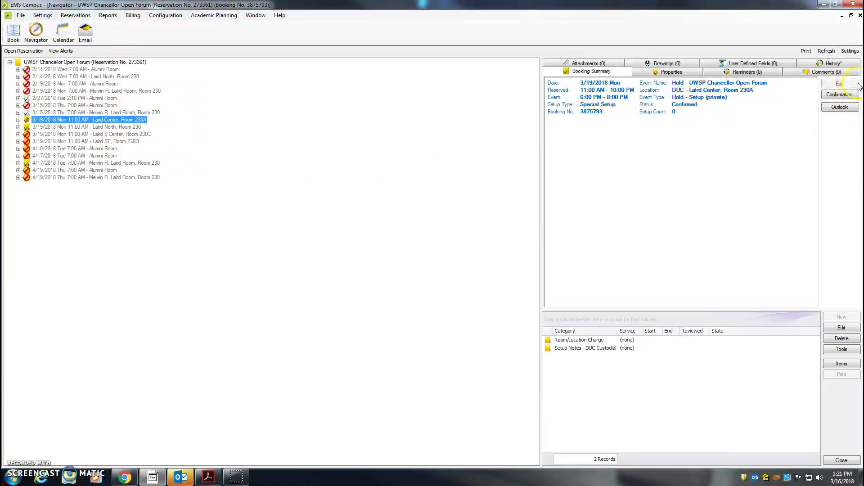
{"action": "left_click", "coordinate": [845, 96]}
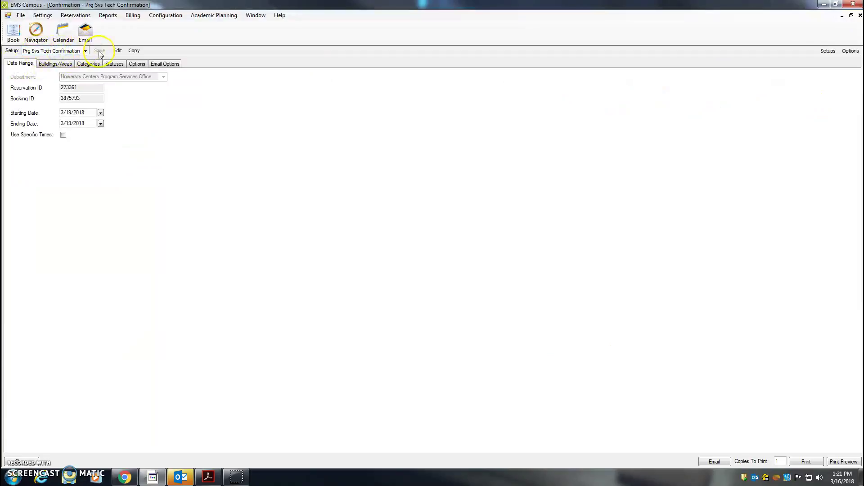
{"action": "left_click", "coordinate": [85, 51]}
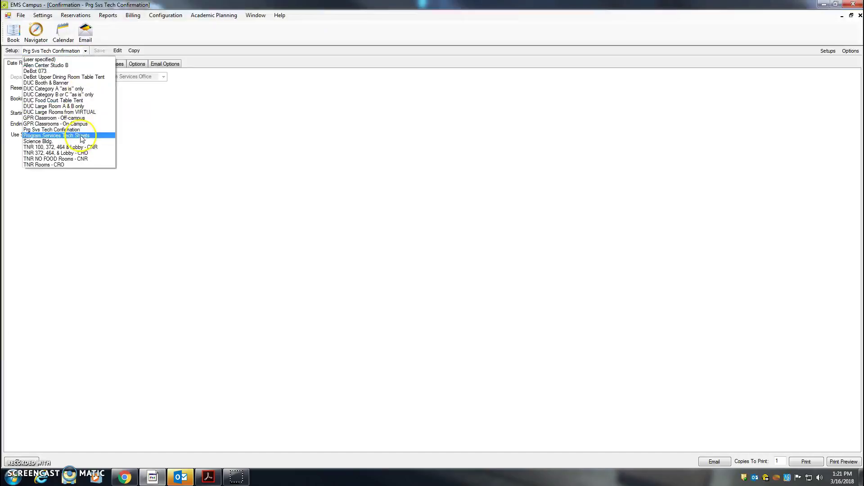
{"action": "left_click", "coordinate": [71, 129]}
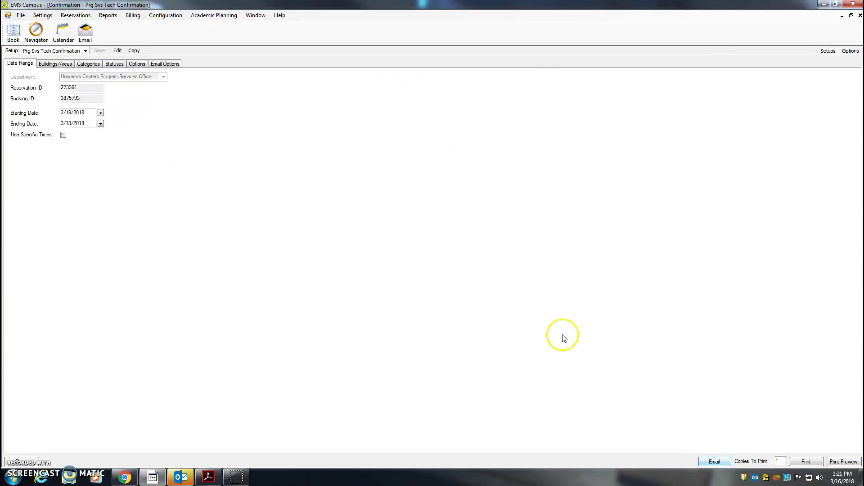
{"action": "left_click", "coordinate": [182, 478]}
{"action": "left_click", "coordinate": [182, 480]}
Add UC Program Services Office to the Cc line of the 273361 email draft.
{"action": "left_click", "coordinate": [182, 480]}
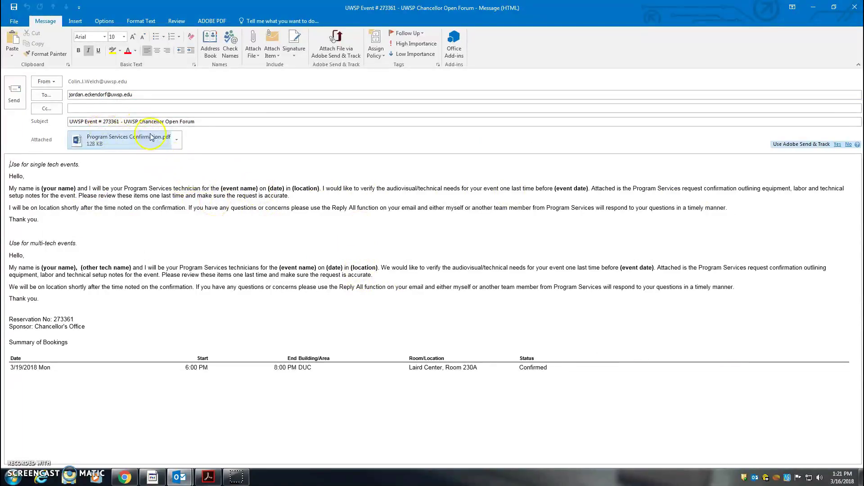
{"action": "left_click", "coordinate": [93, 107]}
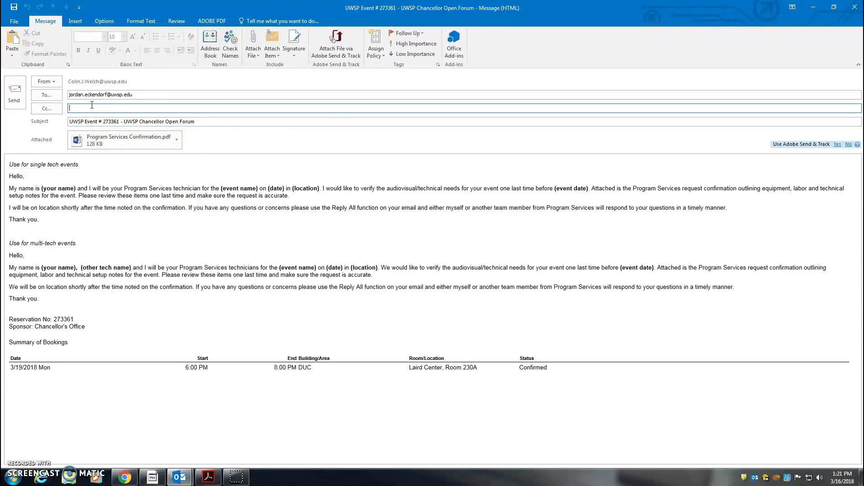
{"action": "type", "text": "uc"}
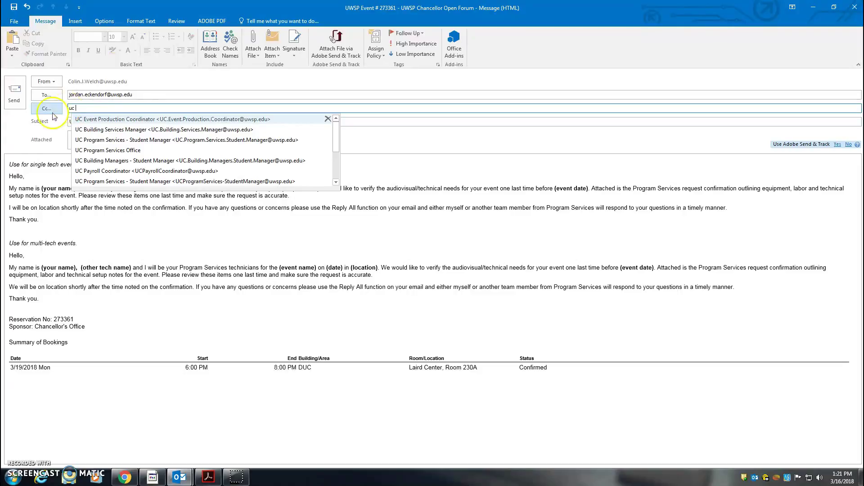
{"action": "left_click", "coordinate": [105, 150]}
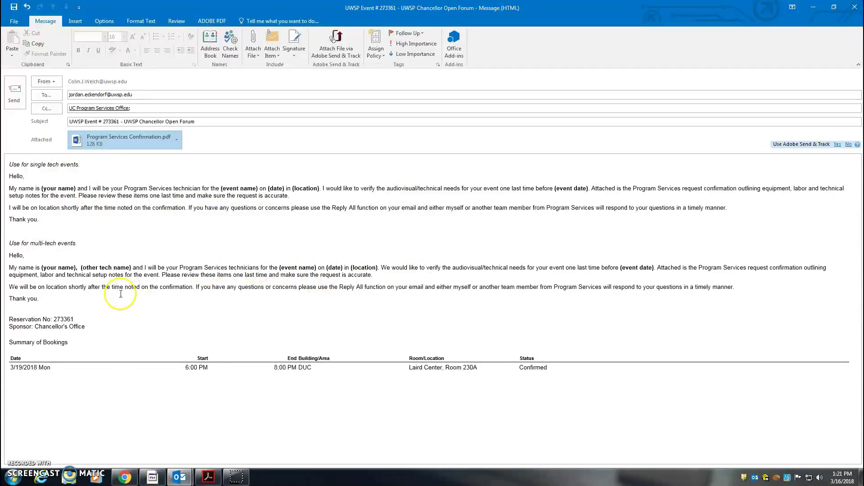
Delete the multi-tech template block and the 'Use for single tech events.' line.
{"action": "left_click_drag", "start_coordinate": [82, 289], "coordinate": [11, 233]}
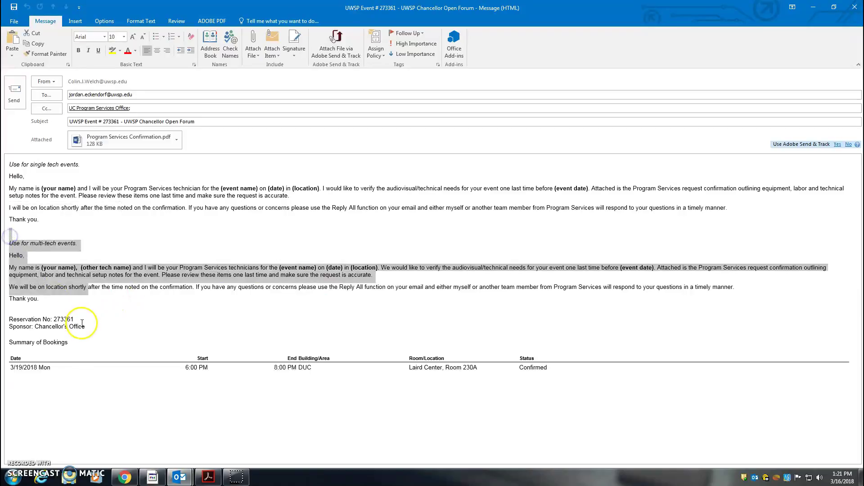
{"action": "left_click_drag", "start_coordinate": [68, 300], "coordinate": [9, 234]}
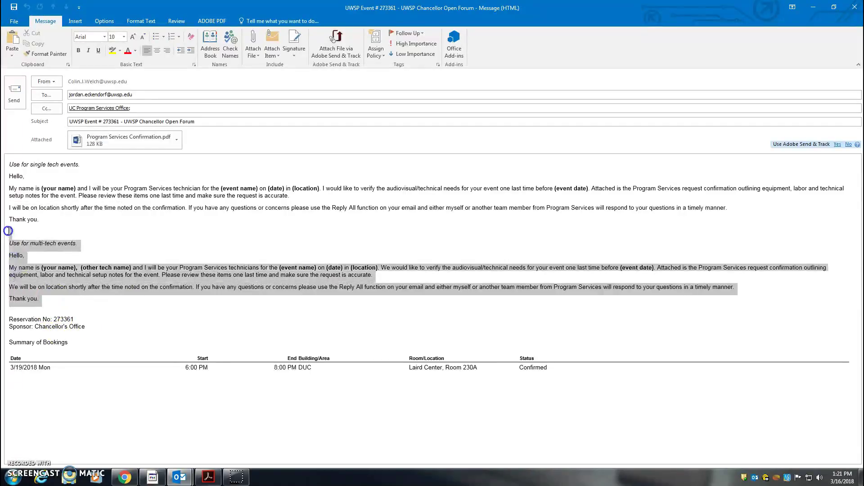
{"action": "key", "text": "Delete"}
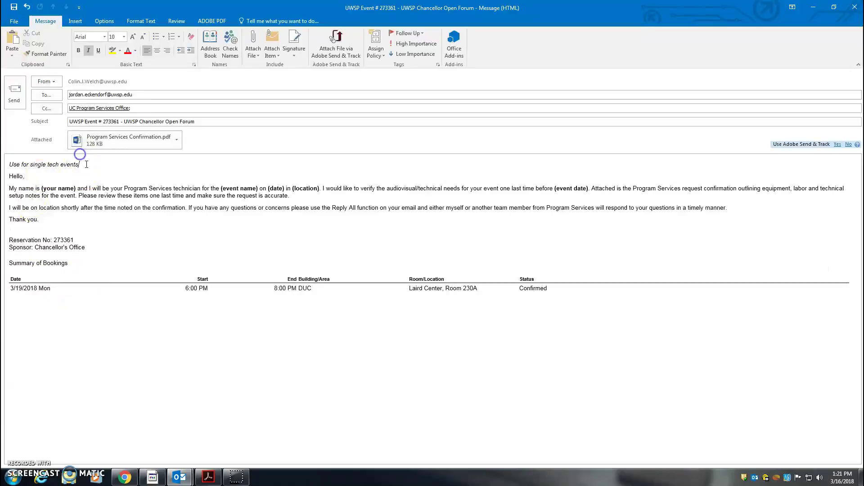
{"action": "left_click_drag", "start_coordinate": [87, 164], "coordinate": [30, 164]}
{"action": "key", "text": "Delete"}
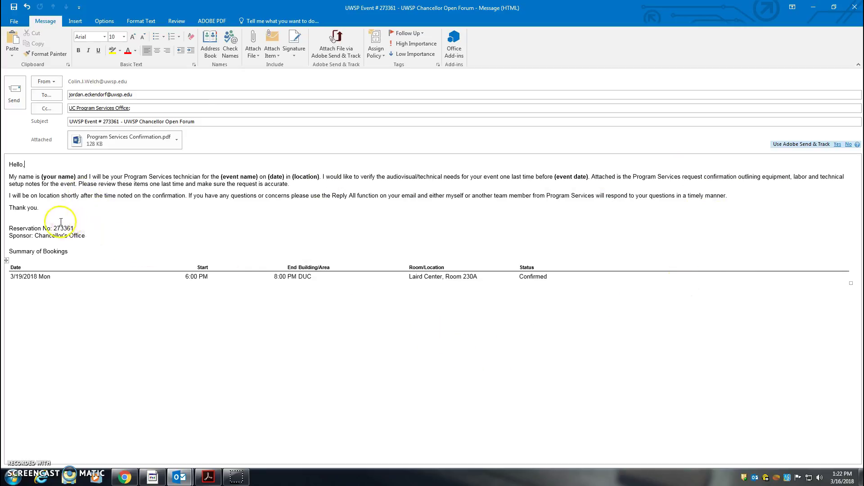
Unbold the body text, including the (your name), (event name) and (date) placeholders.
{"action": "left_click", "coordinate": [19, 176], "text": "shift"}
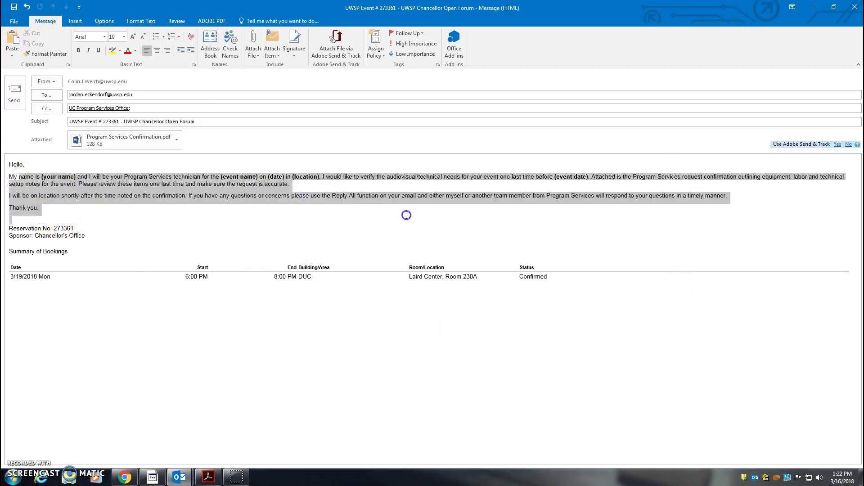
{"action": "left_click", "coordinate": [79, 50]}
{"action": "left_click", "coordinate": [79, 50]}
{"action": "left_click", "coordinate": [136, 196]}
{"action": "left_click", "coordinate": [44, 218]}
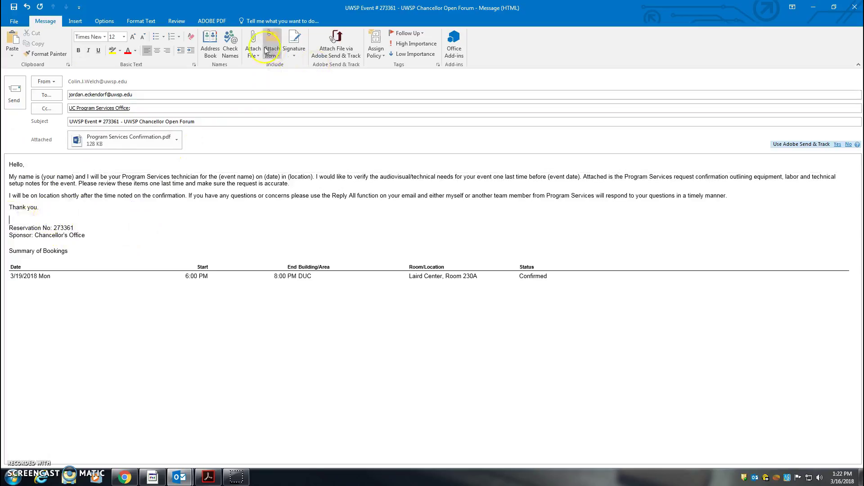
{"action": "left_click", "coordinate": [294, 55]}
{"action": "left_click", "coordinate": [310, 98]}
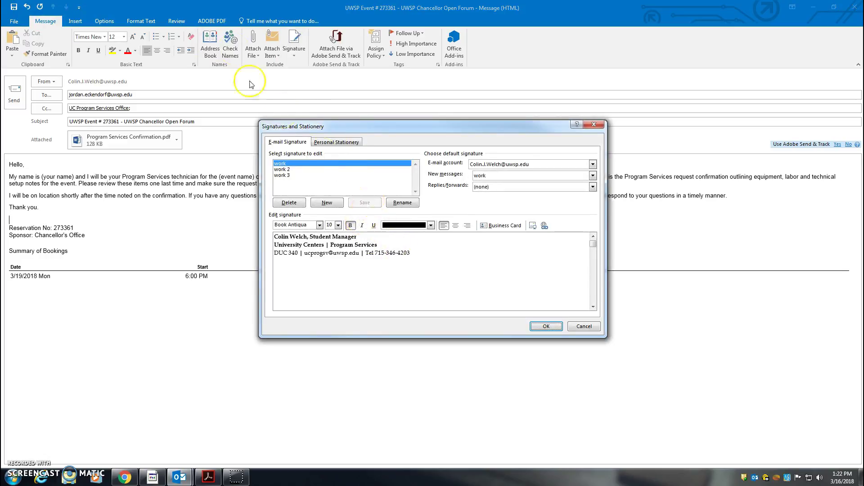
{"action": "left_click", "coordinate": [332, 202]}
{"action": "left_click", "coordinate": [460, 248]}
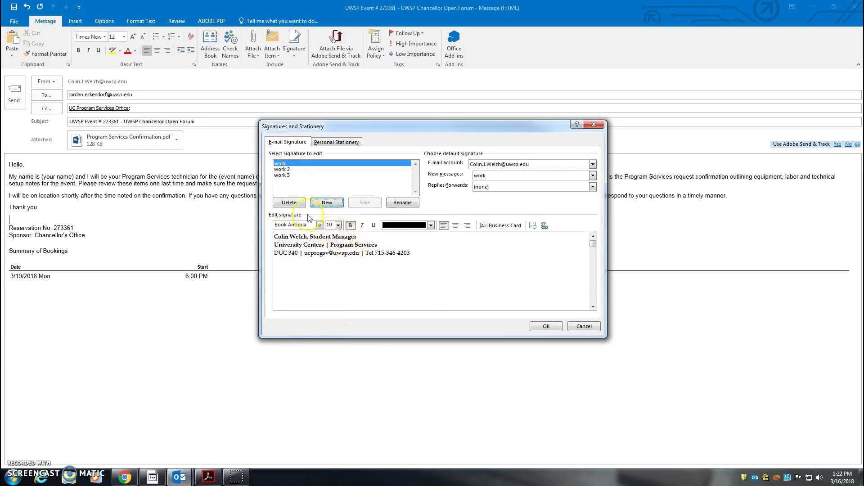
{"action": "left_click", "coordinate": [325, 238]}
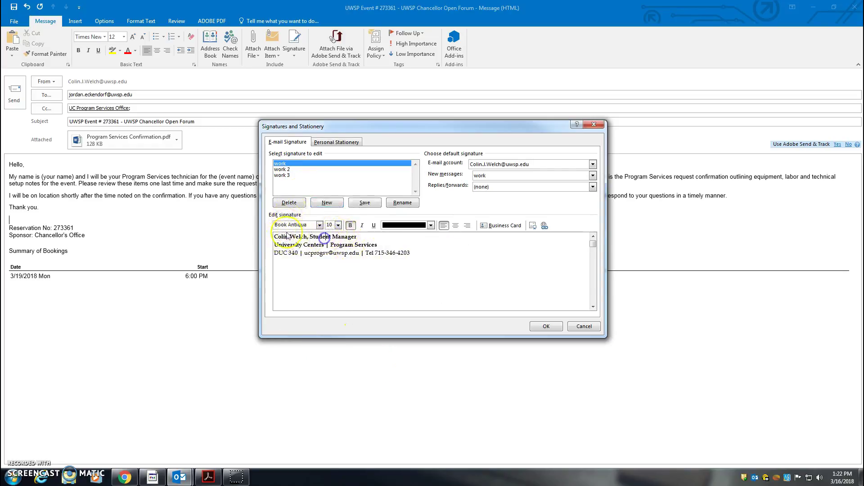
{"action": "left_click", "coordinate": [349, 294]}
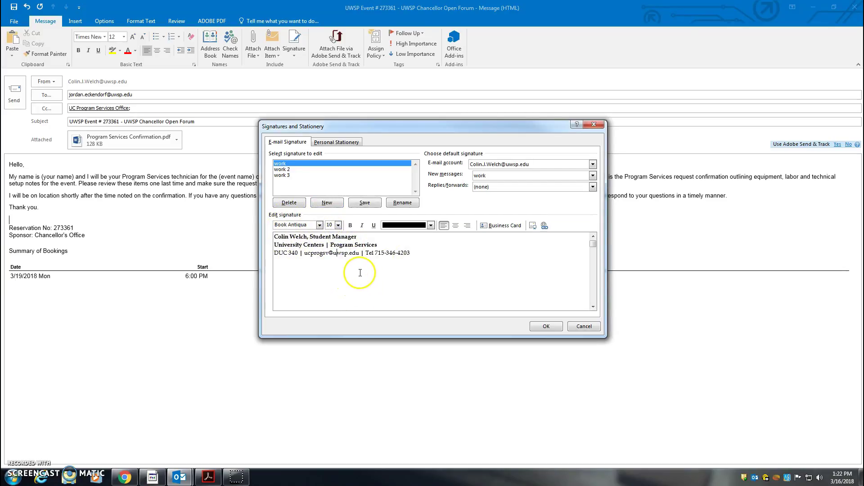
{"action": "left_click", "coordinate": [281, 234]}
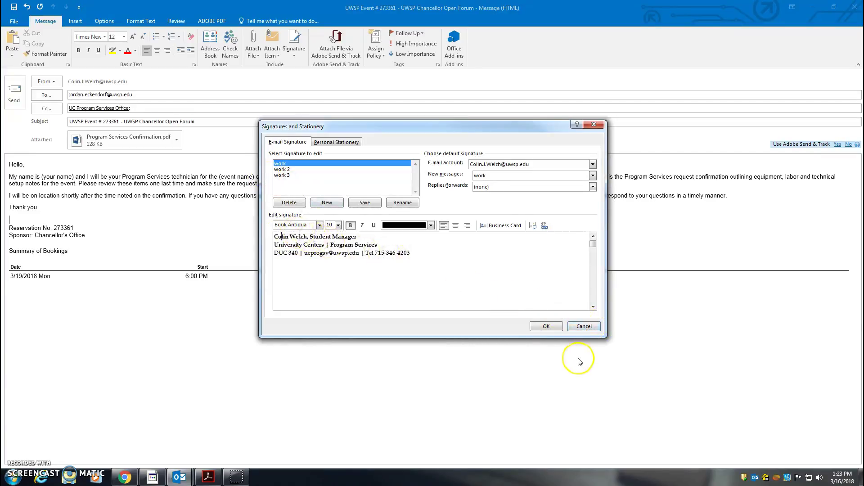
{"action": "left_click", "coordinate": [555, 333]}
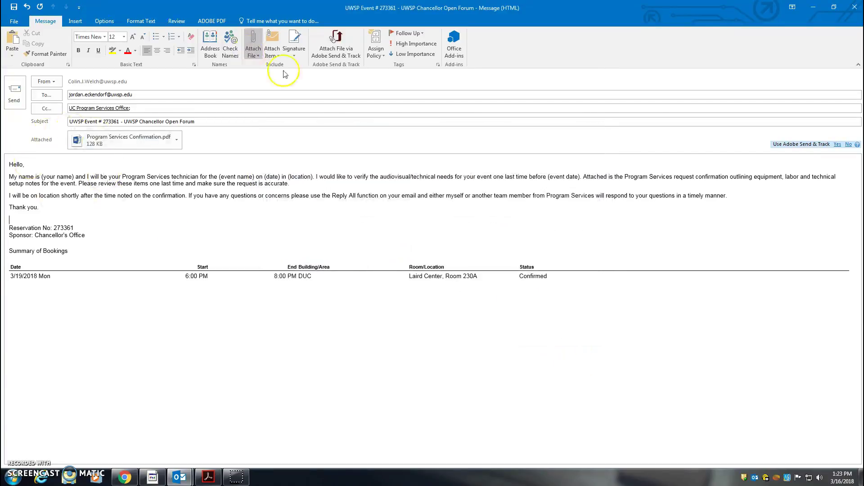
{"action": "left_click", "coordinate": [295, 50]}
Insert the 'work' signature directly under 'Thank you.' and return to the Setup Worksheet PDF.
{"action": "left_click", "coordinate": [303, 64]}
{"action": "left_click", "coordinate": [24, 218]}
{"action": "key", "text": "BackSpace"}
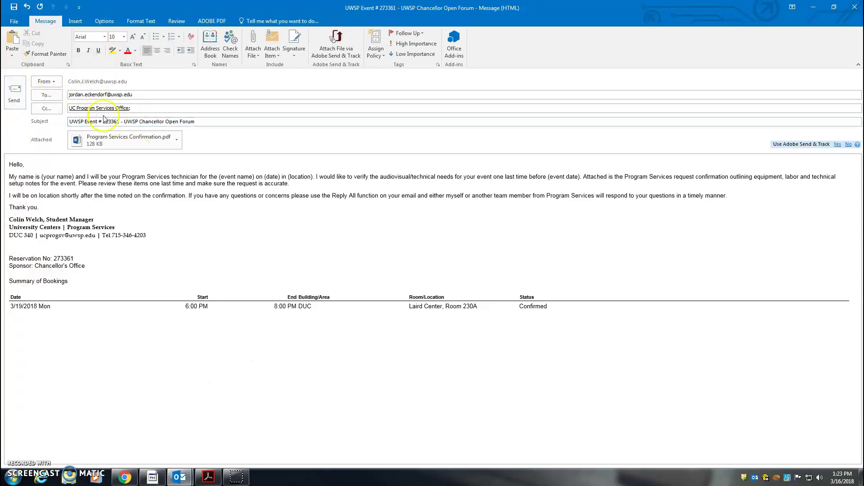
{"action": "left_click", "coordinate": [209, 477]}
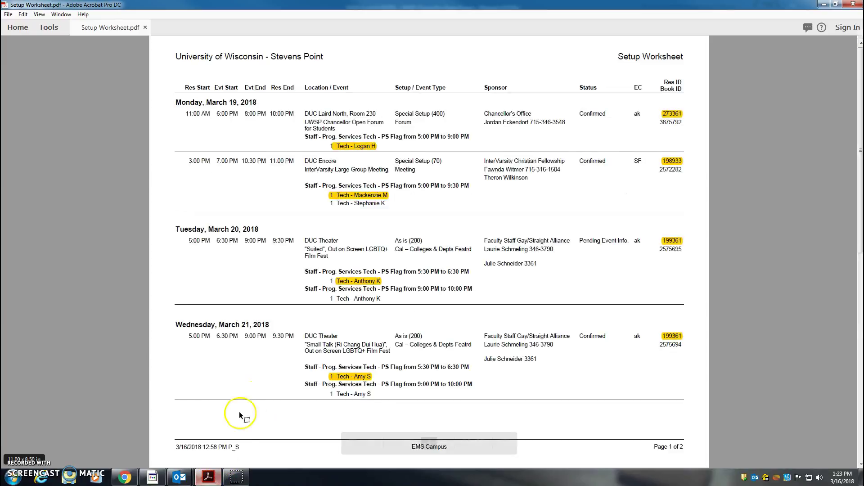